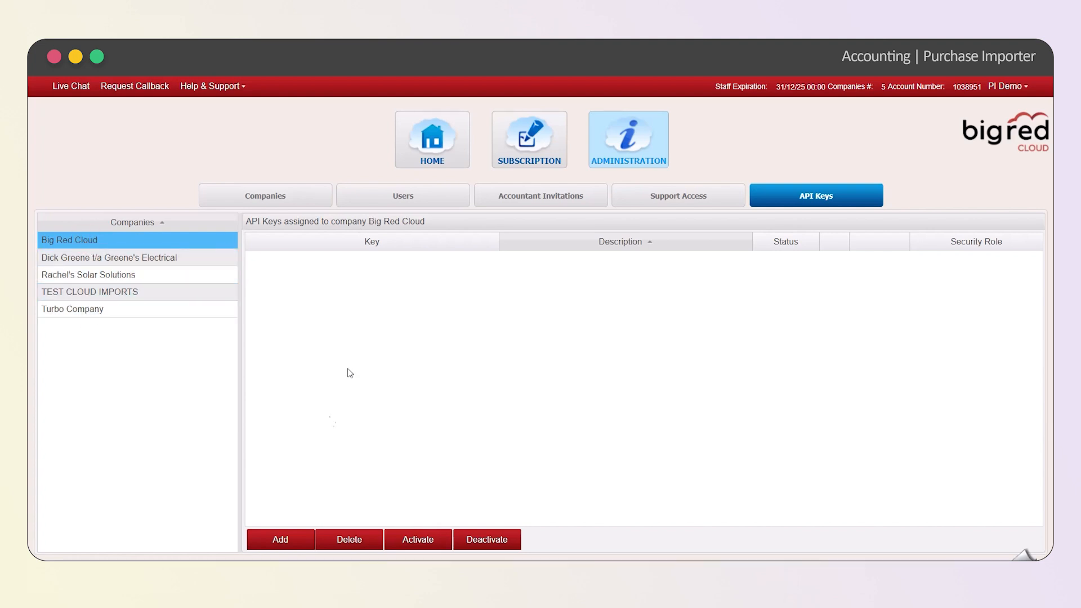
Add an API key with the description Anything for the Big Red Cloud company and save it
click(299, 536)
click(549, 337)
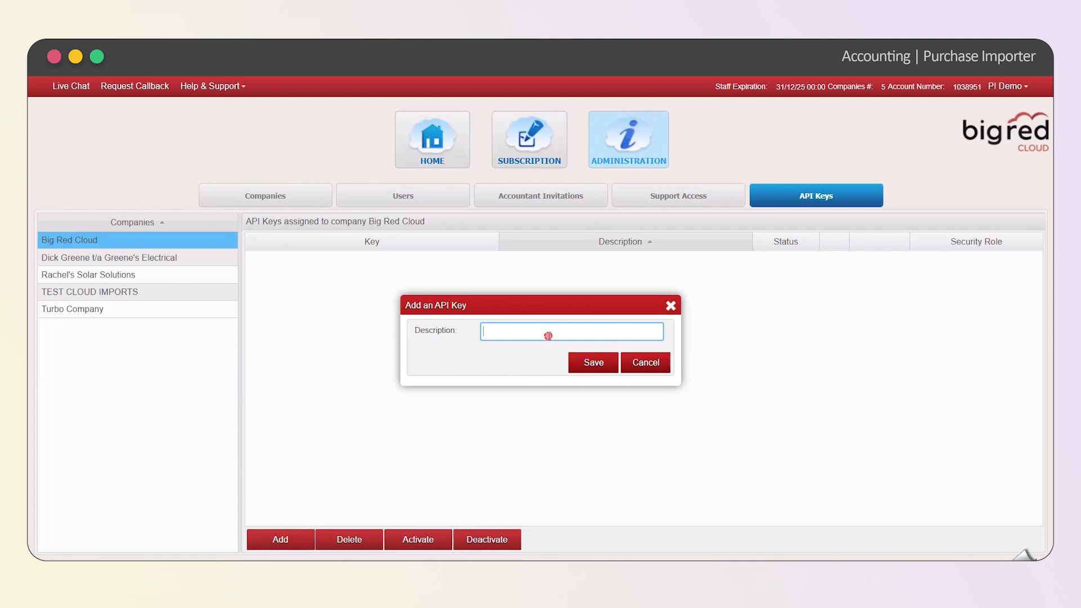
text(Anything)
click(585, 365)
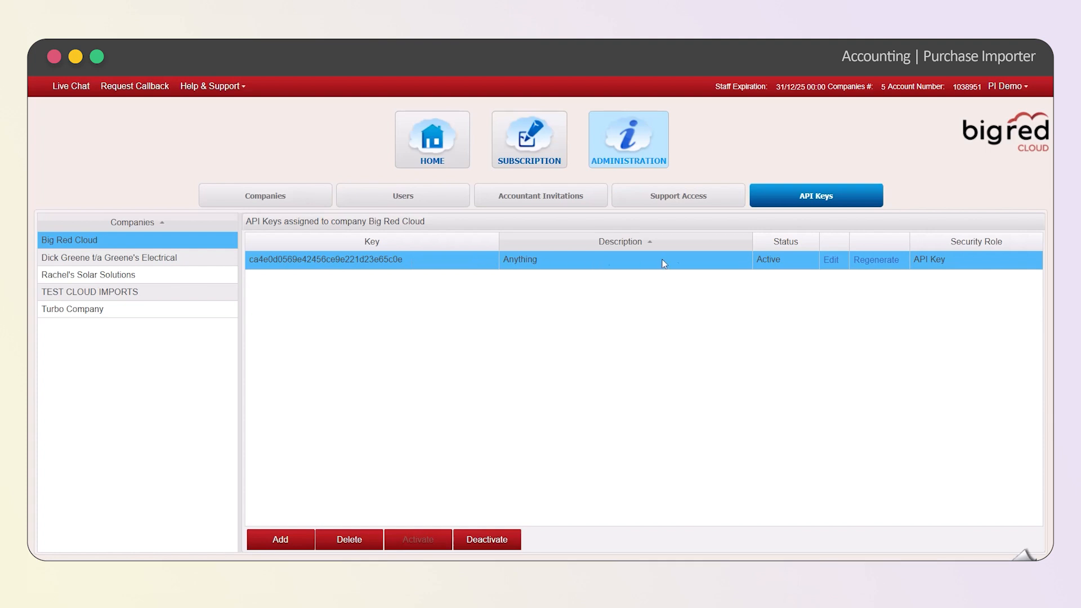
Open the new API key for editing, copy the key value and save the entry
click(832, 260)
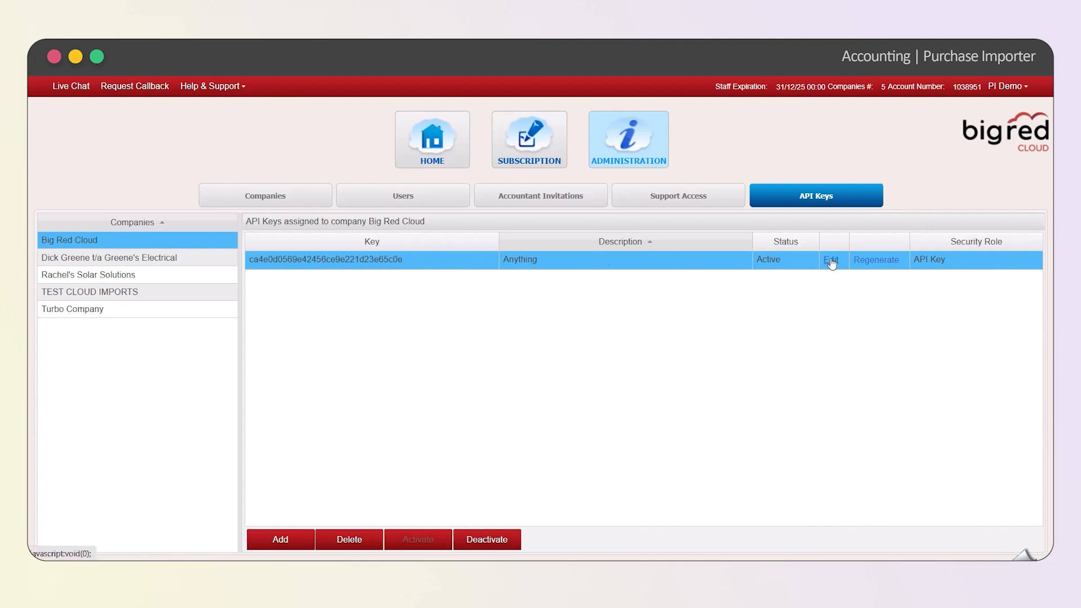
double_click(652, 291)
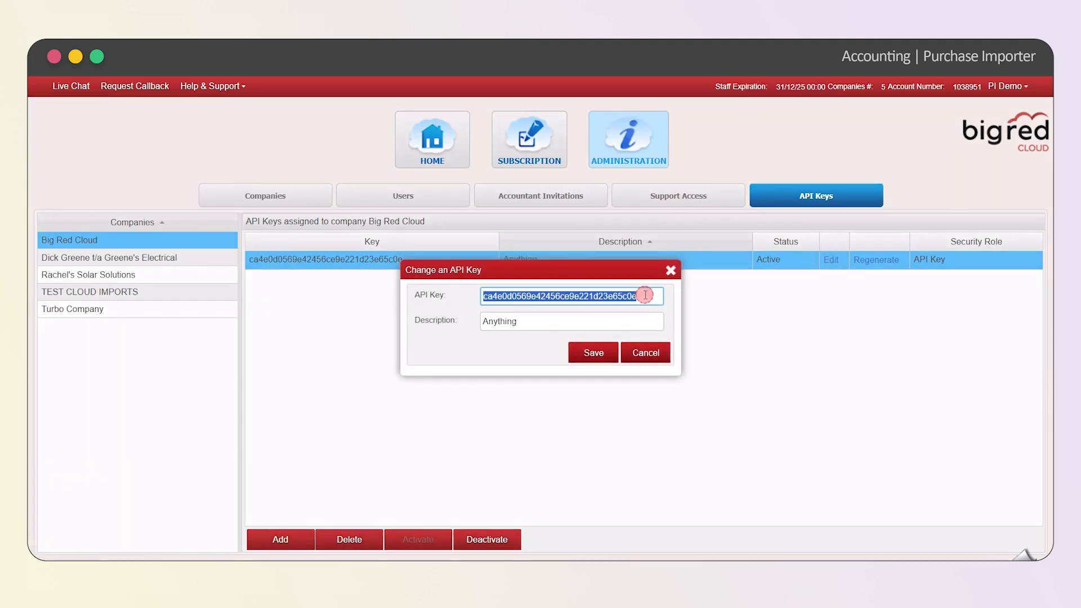
right_click(626, 297)
click(670, 345)
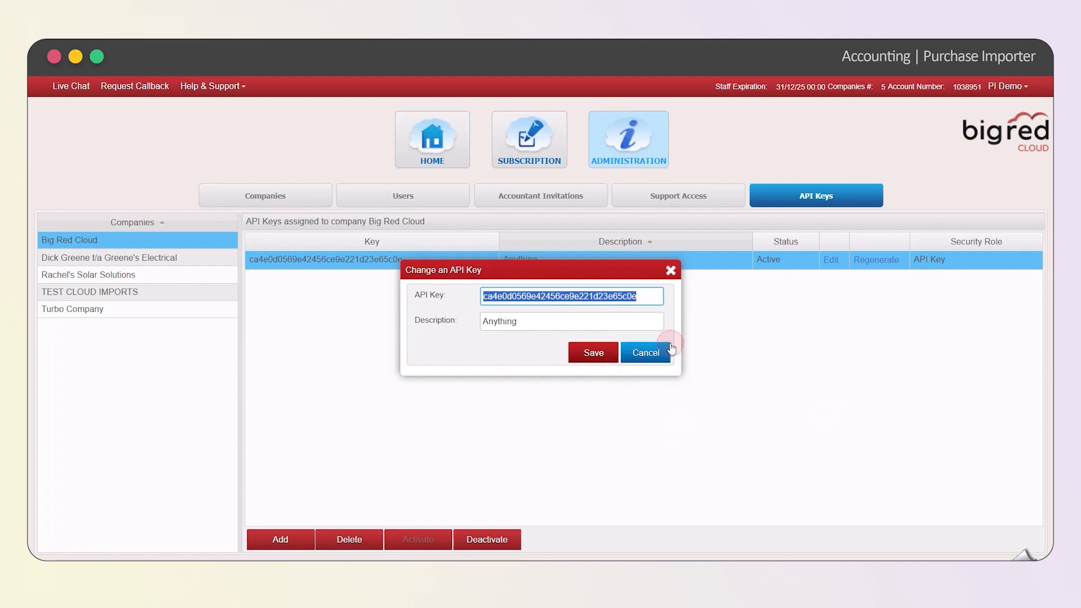
click(598, 351)
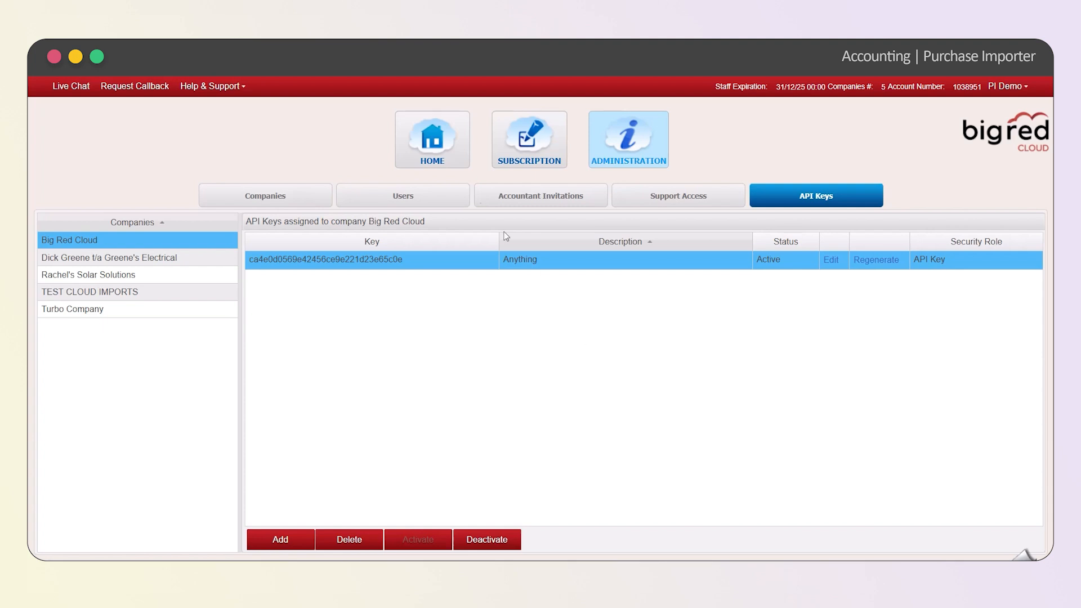
Open the Big Red Cloud company and bring up the fourth supplier in the Lookup list for changing
click(432, 141)
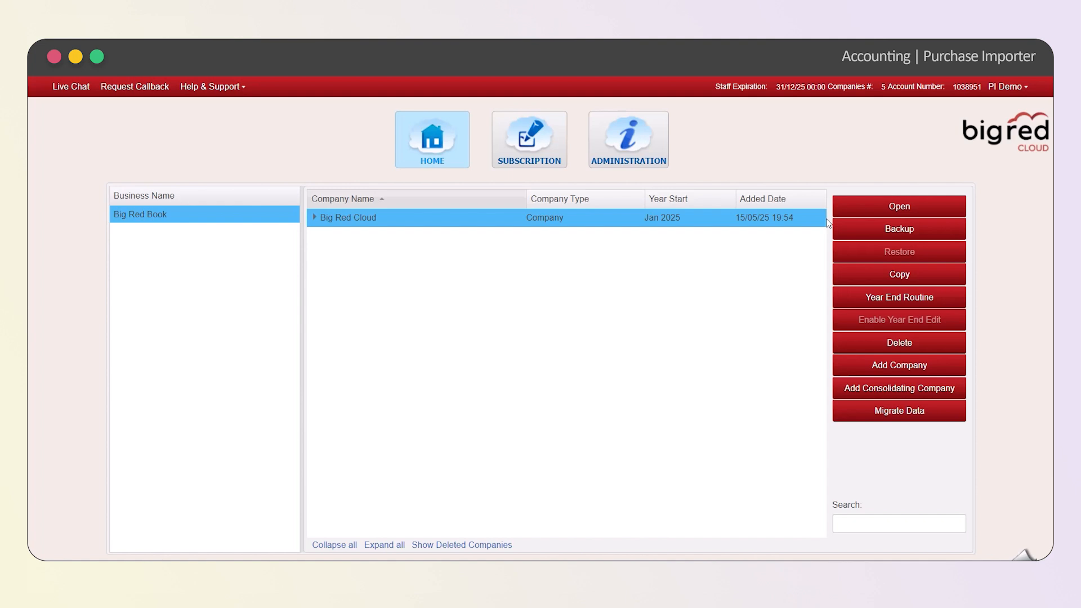
click(897, 210)
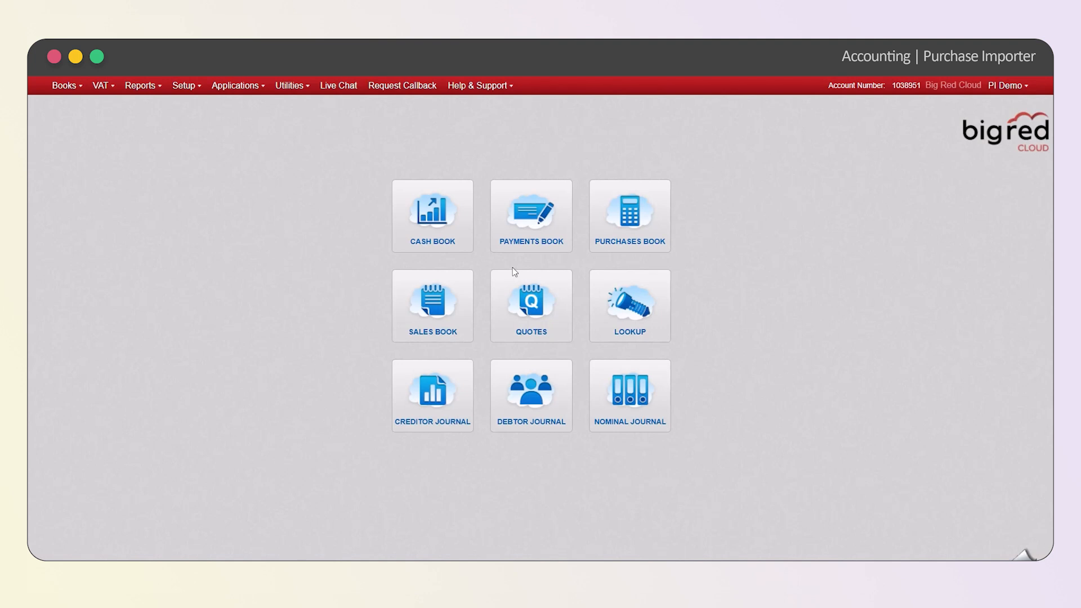
click(617, 307)
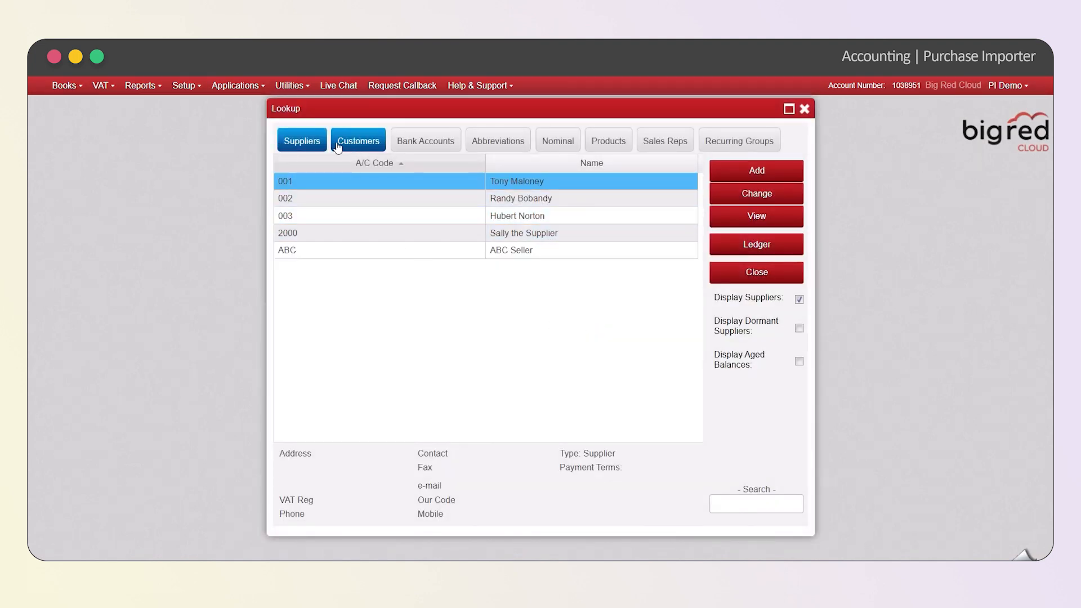
click(540, 231)
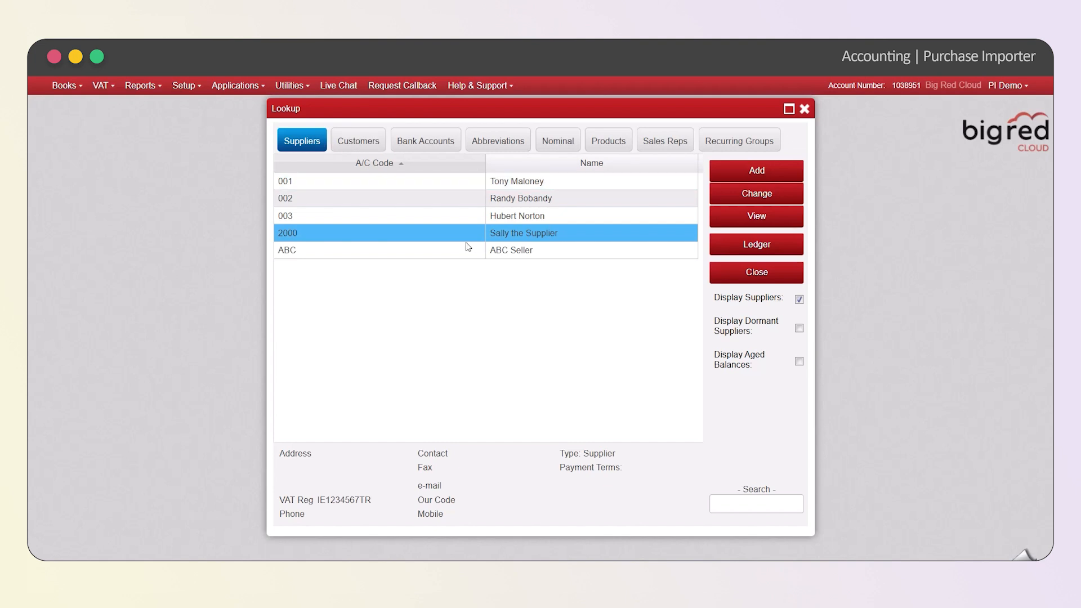
click(751, 193)
Review the supplier's Purchase Importer defaults, name and VAT registration, and save the record
scroll(656, 282, down, 2)
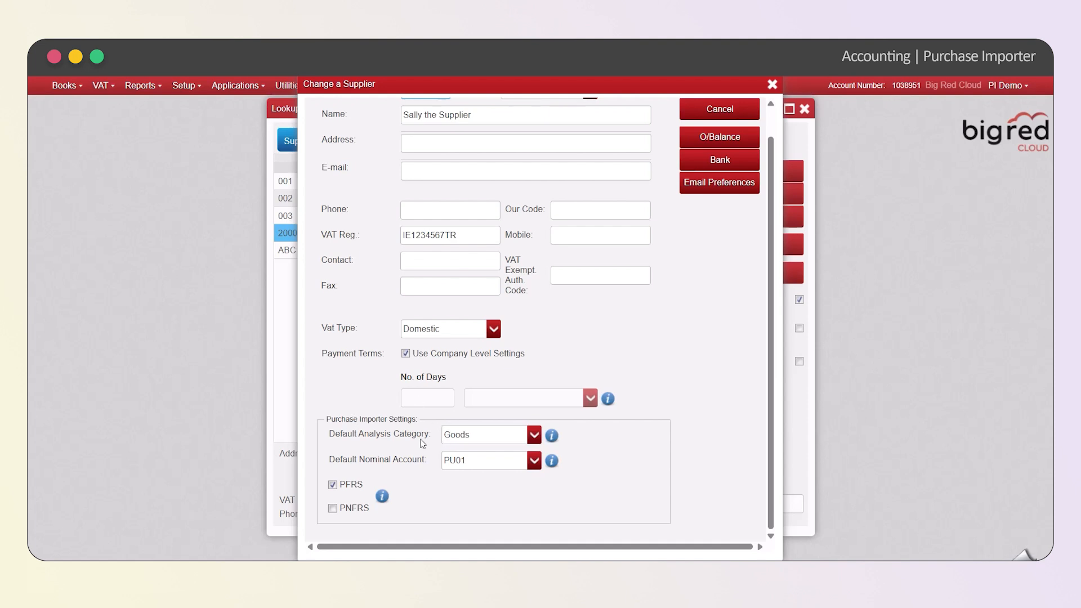
click(470, 438)
click(444, 461)
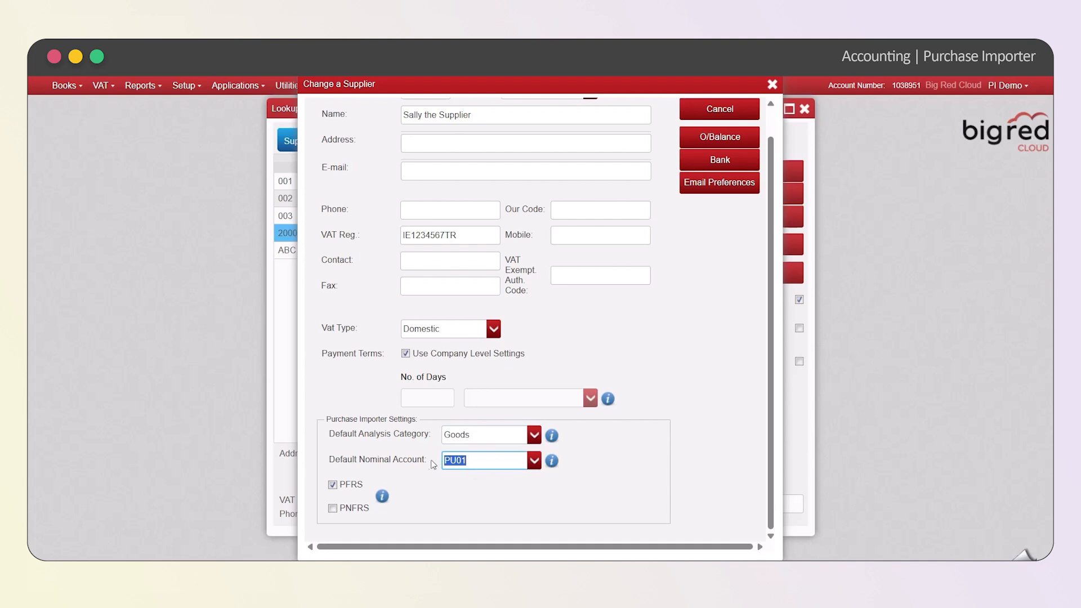
click(455, 501)
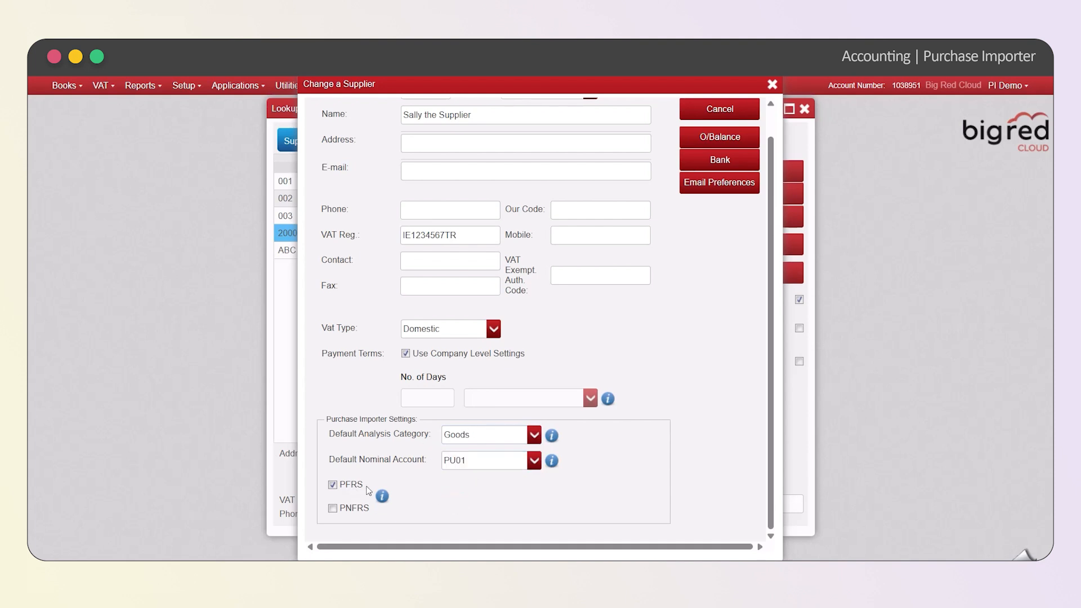
scroll(508, 526, up, 1)
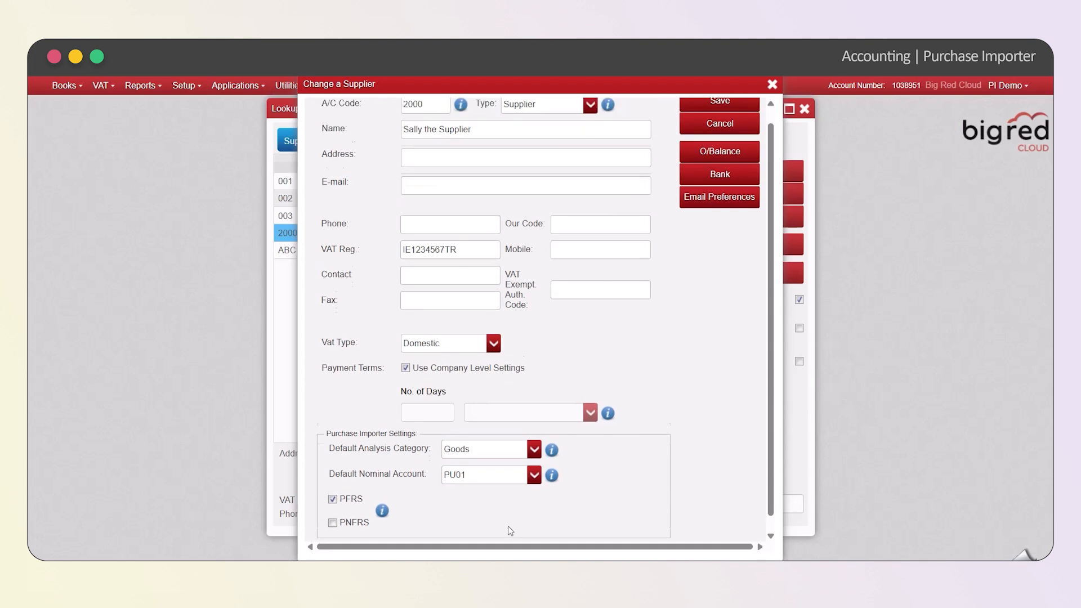
triple_click(471, 146)
click(458, 523)
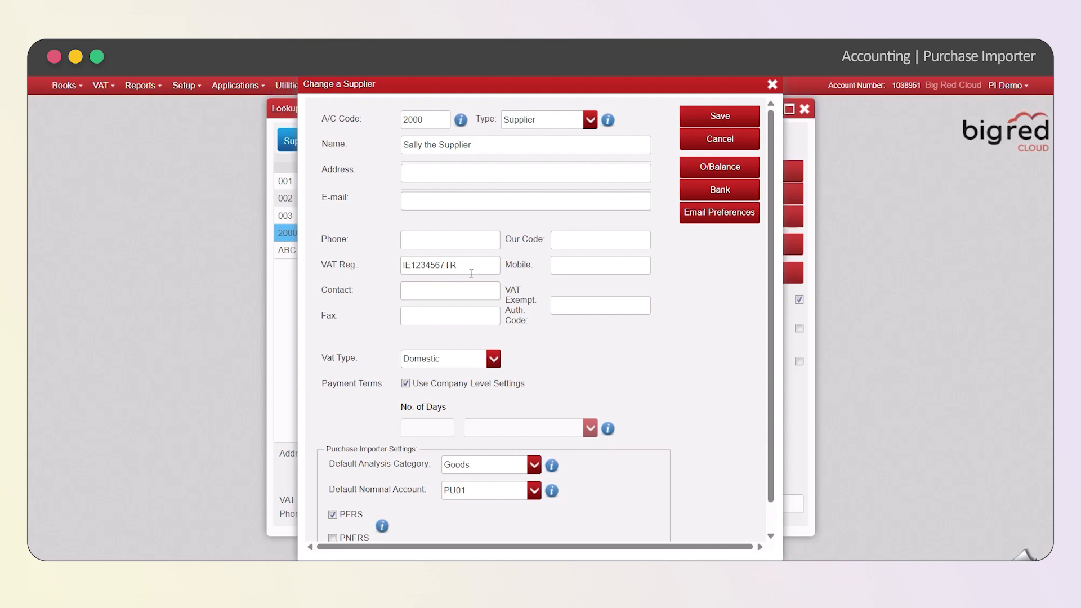
drag(471, 273, 388, 270)
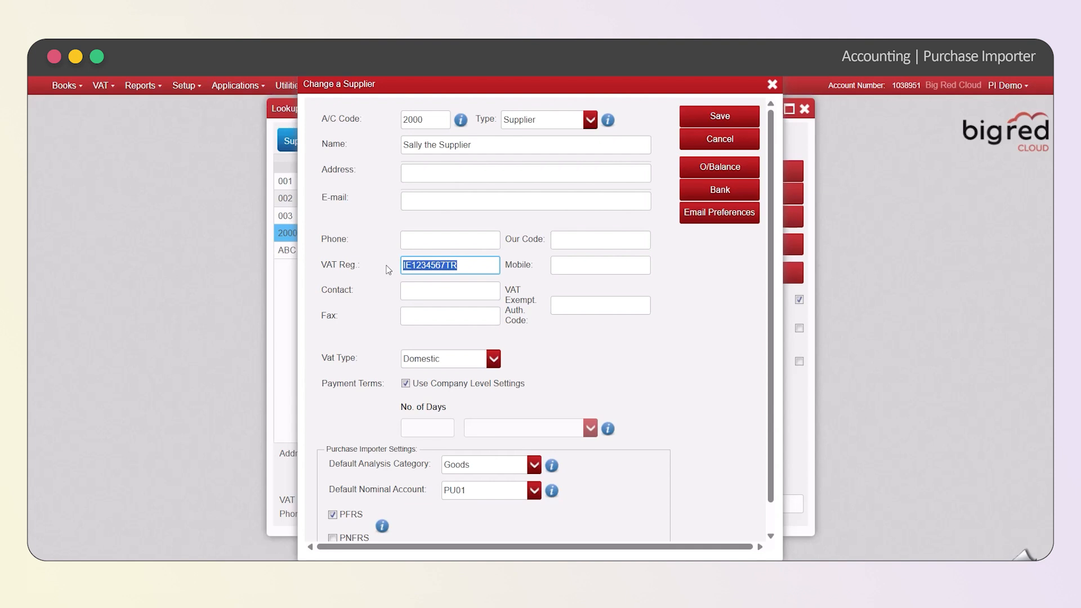
click(717, 114)
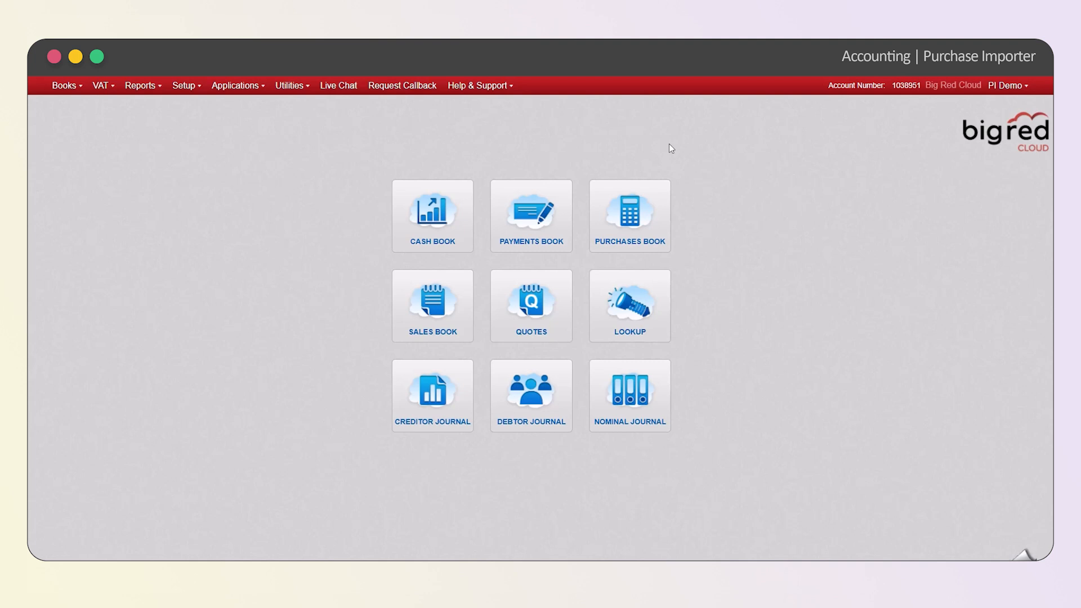
Open the Purchase Importer from the Purchases Book and inspect its Status filter and the status of Invoice.pdf
click(633, 202)
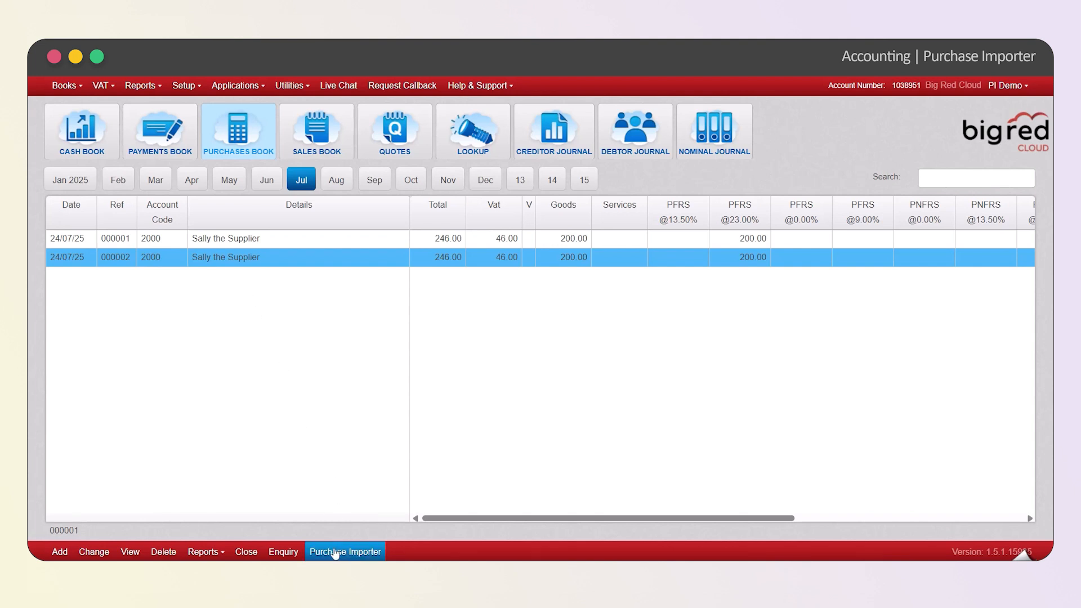
click(360, 551)
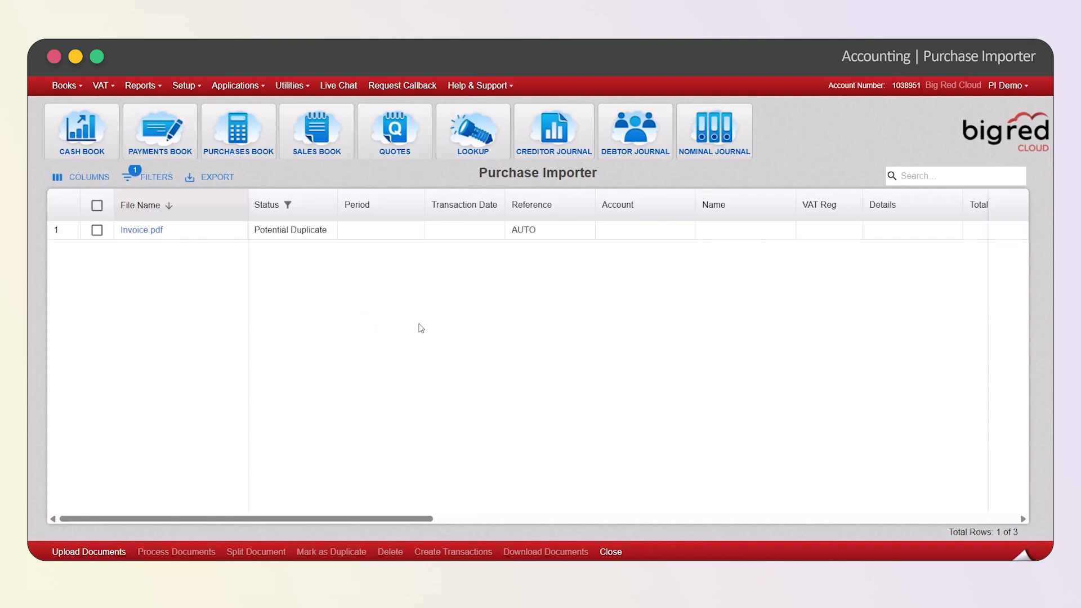
click(152, 179)
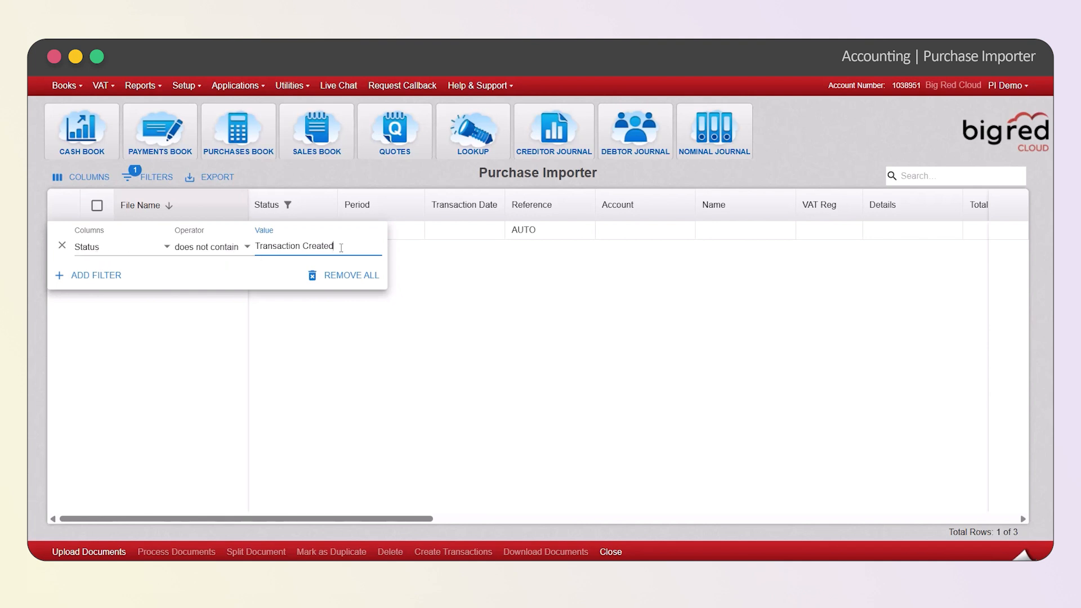
click(446, 380)
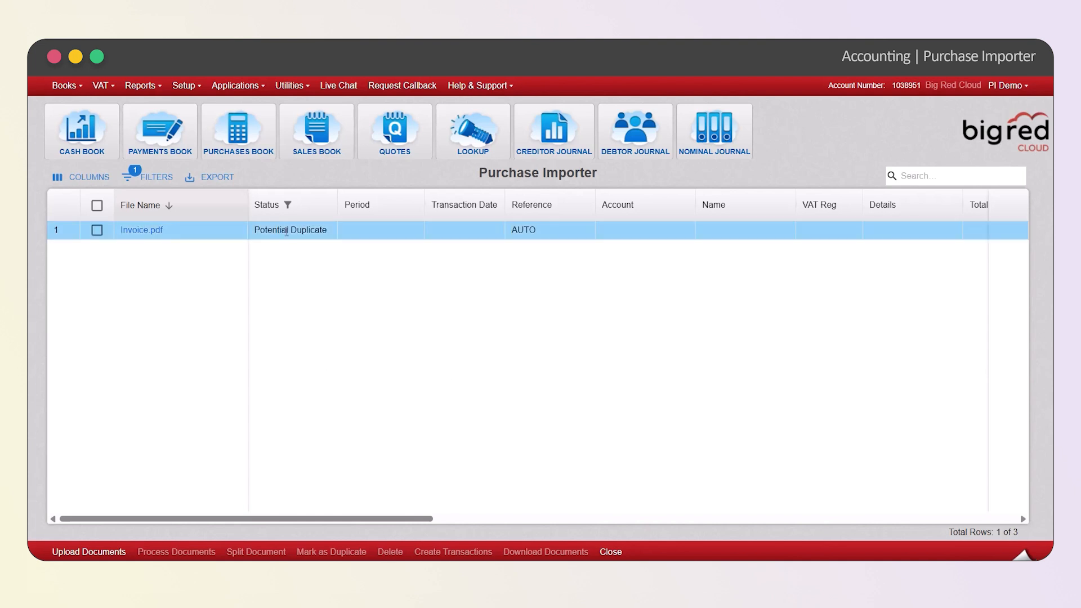
drag(324, 230, 260, 230)
click(300, 265)
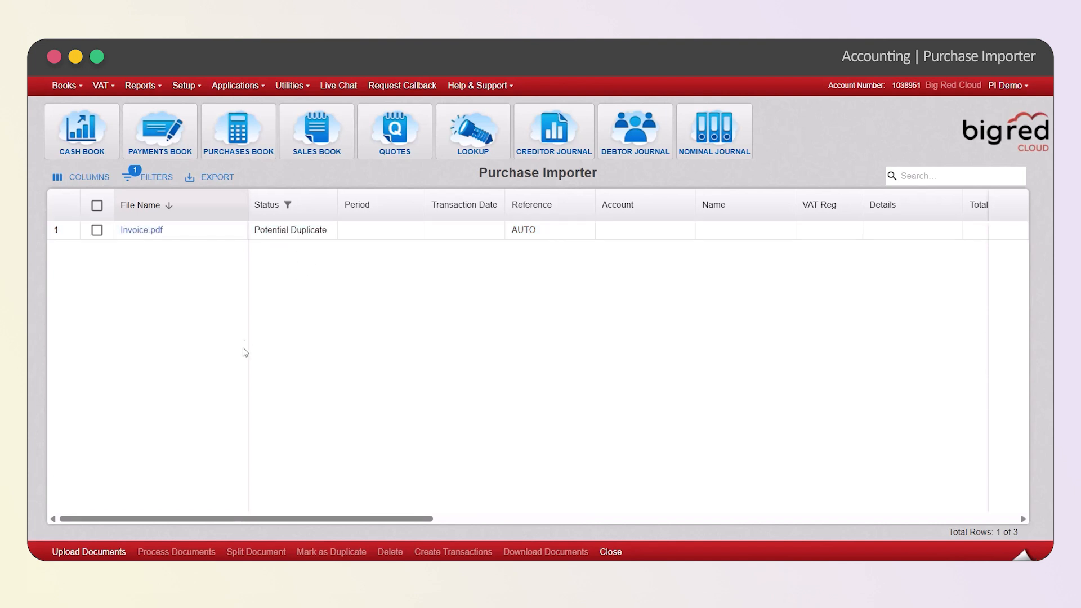
Select Invoice.pdf and send it for processing
click(97, 230)
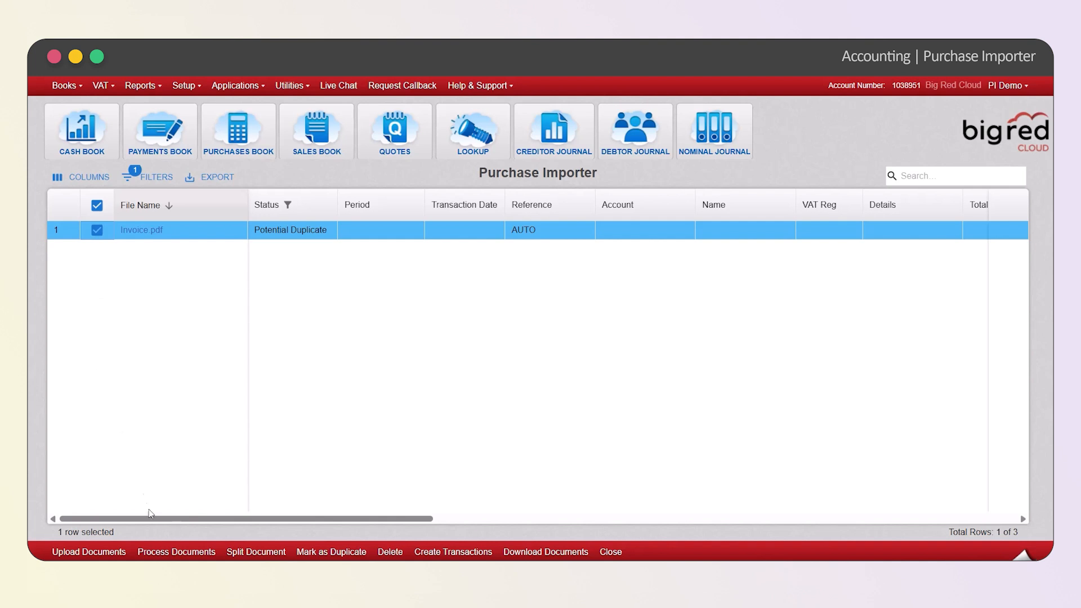
click(173, 554)
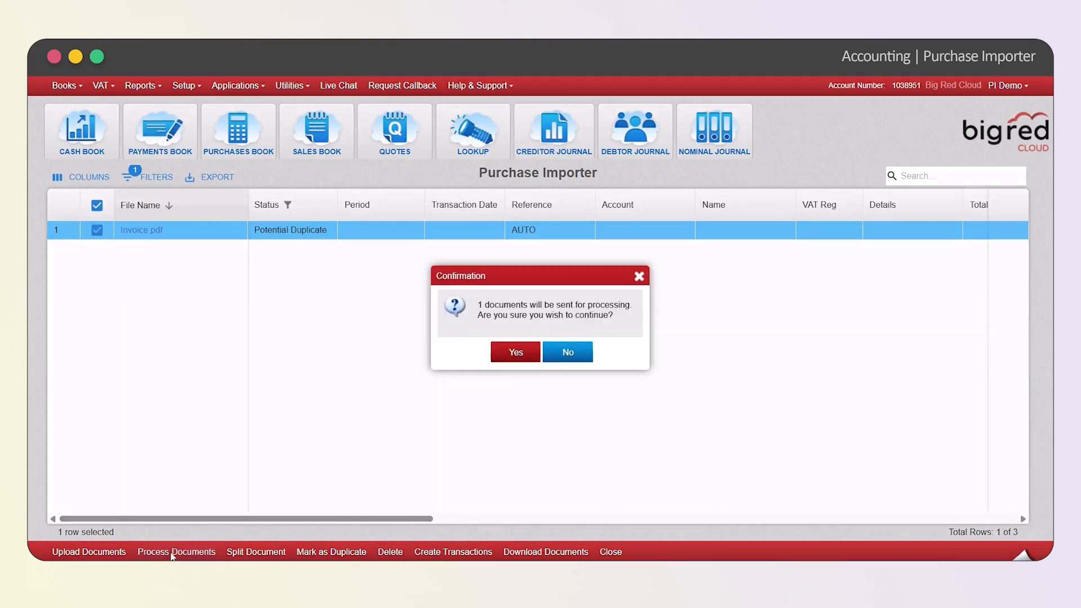
click(517, 352)
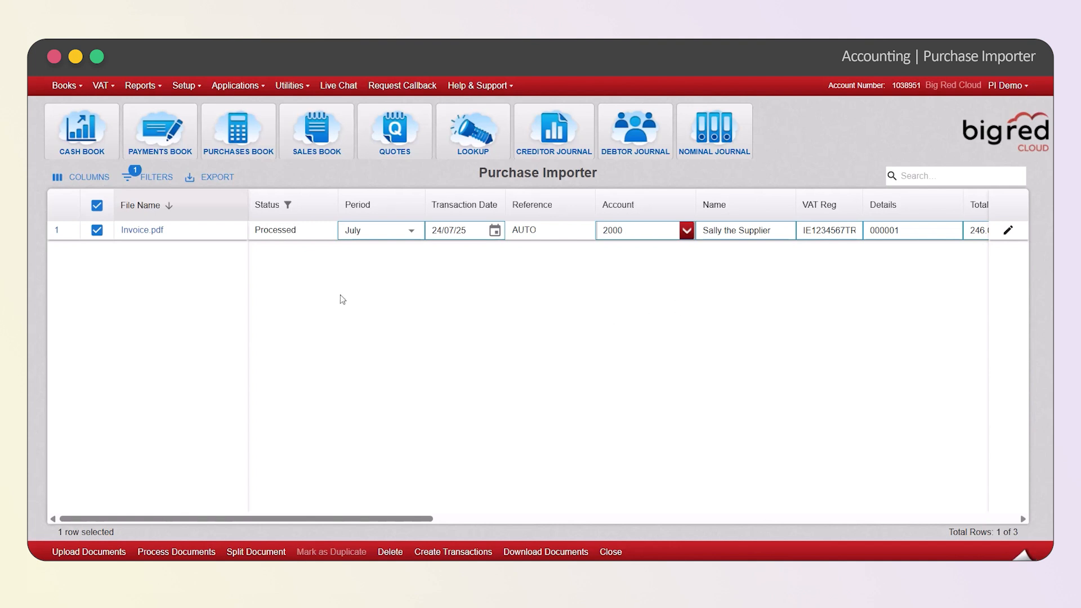
Preview Invoice.pdf, close the preview, and check the extracted values in its row, including Analysis Category, Nominal and the PFRS rates
click(145, 231)
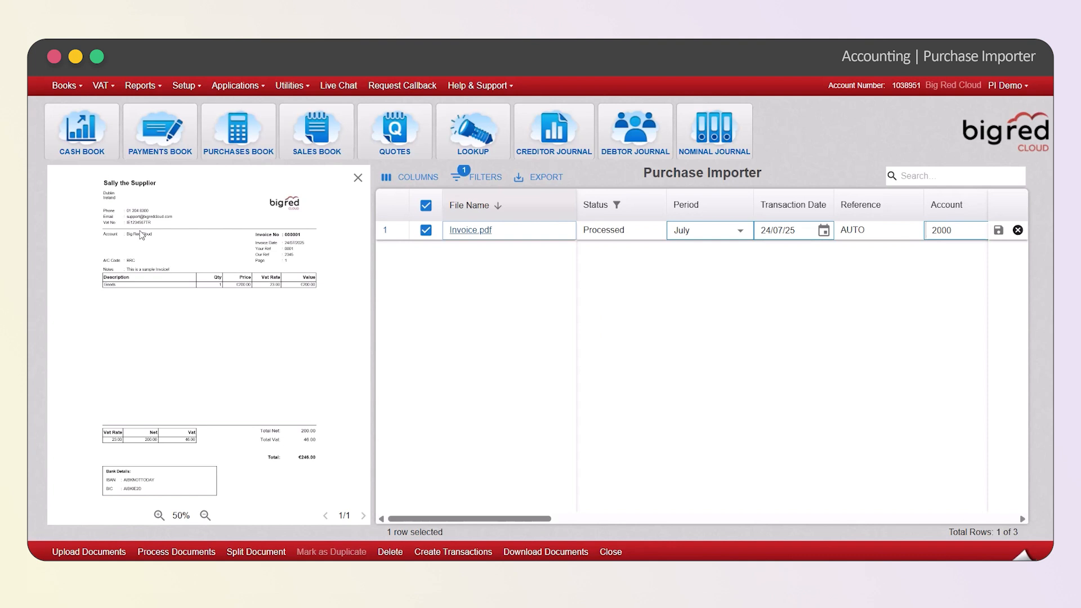
click(357, 178)
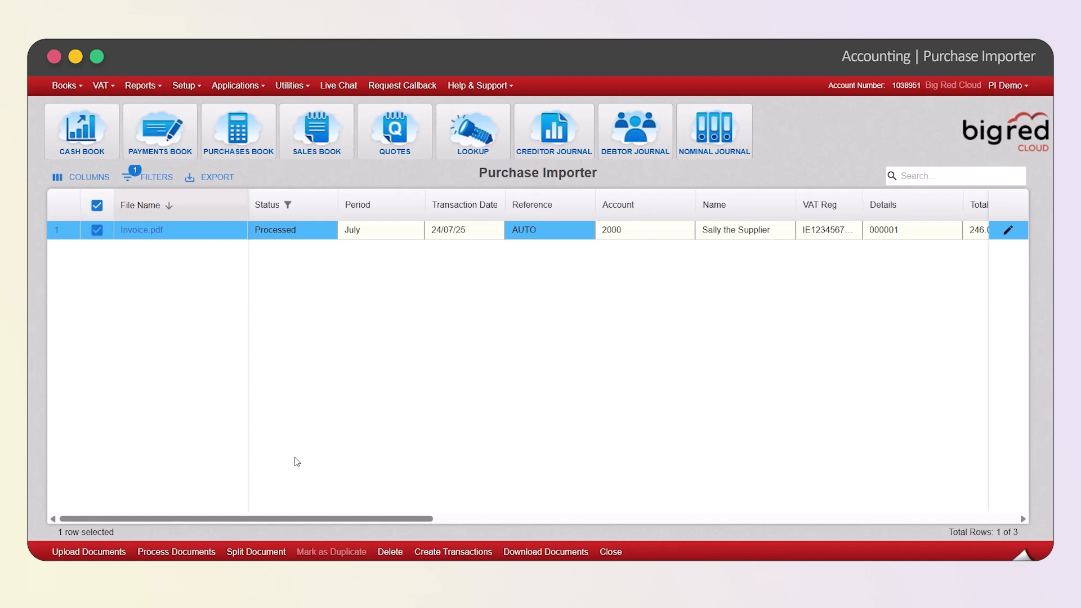
drag(293, 519, 793, 536)
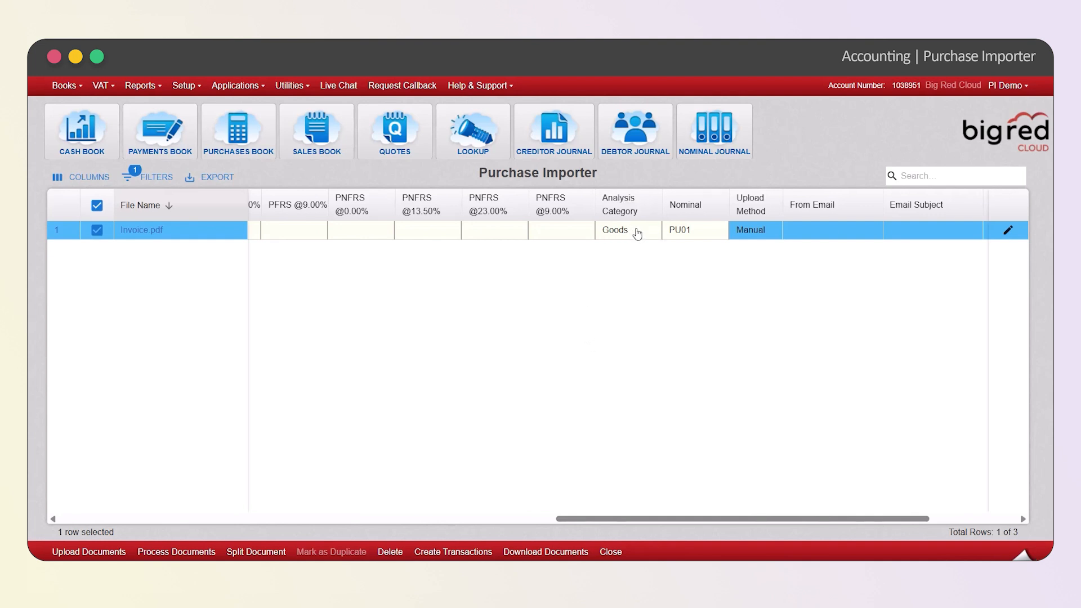
drag(715, 520, 542, 525)
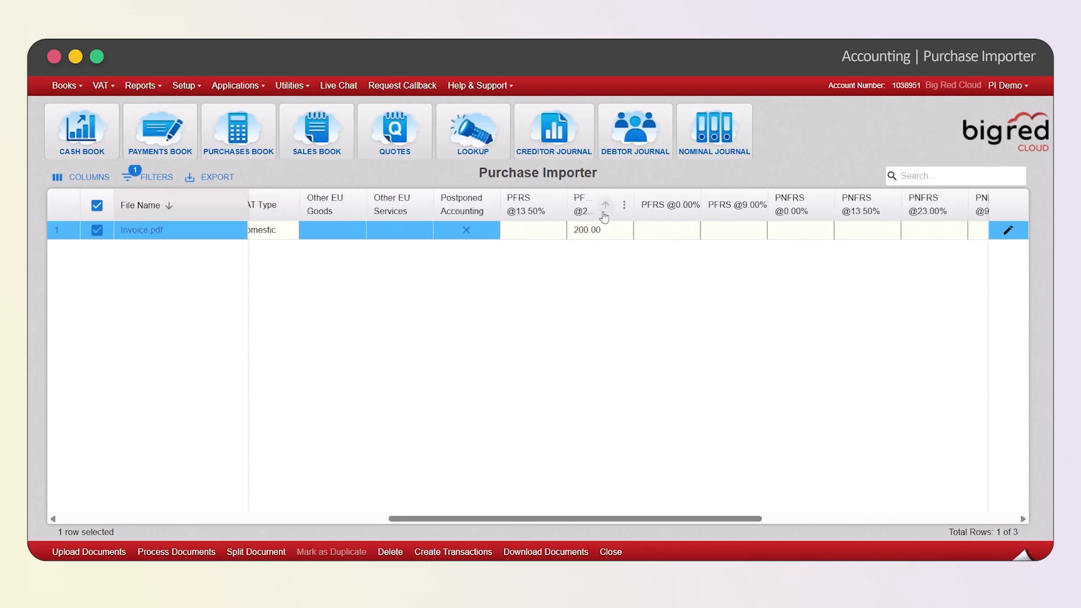
drag(603, 519, 169, 507)
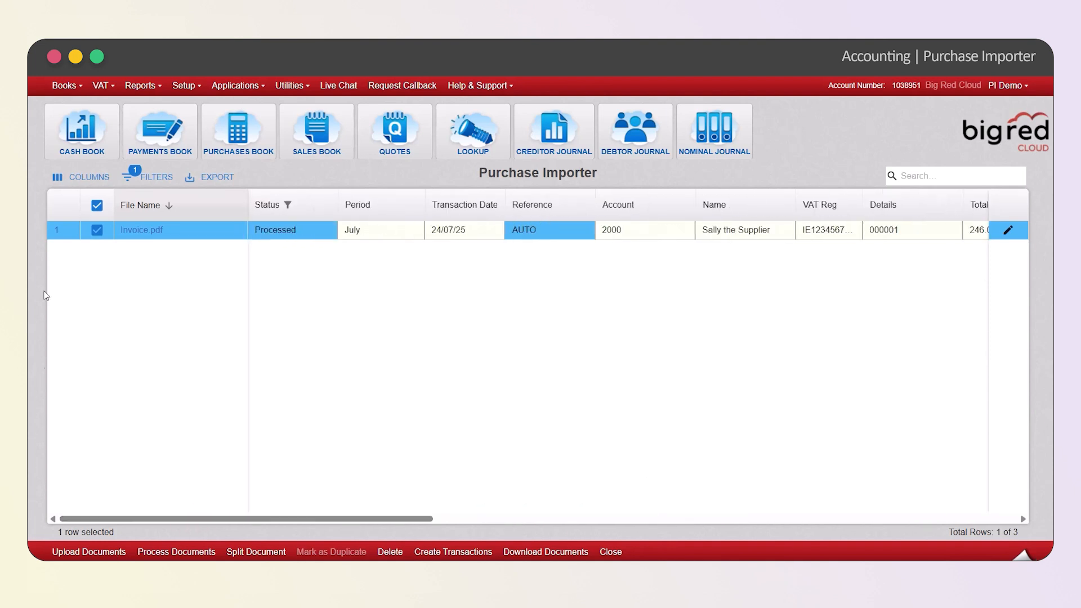
Unpin the File Name column, check how the grid scrolls without it, and pin the column back in place
click(239, 207)
click(138, 338)
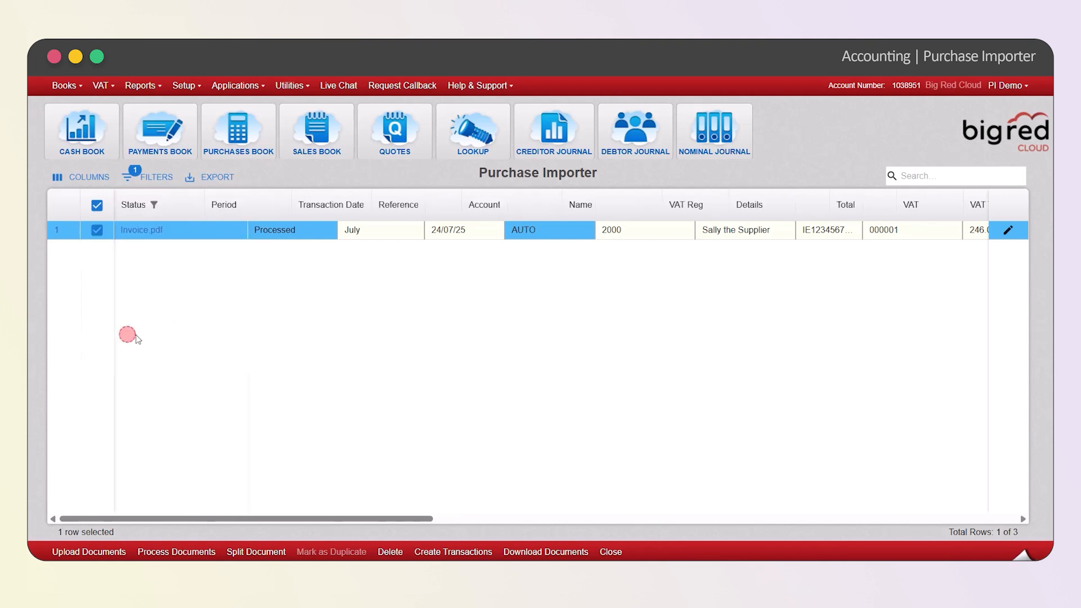
mouse_move(257, 519)
mouse_down()
mouse_move(269, 523)
mouse_move(232, 519)
mouse_move(697, 489)
mouse_move(254, 500)
mouse_up()
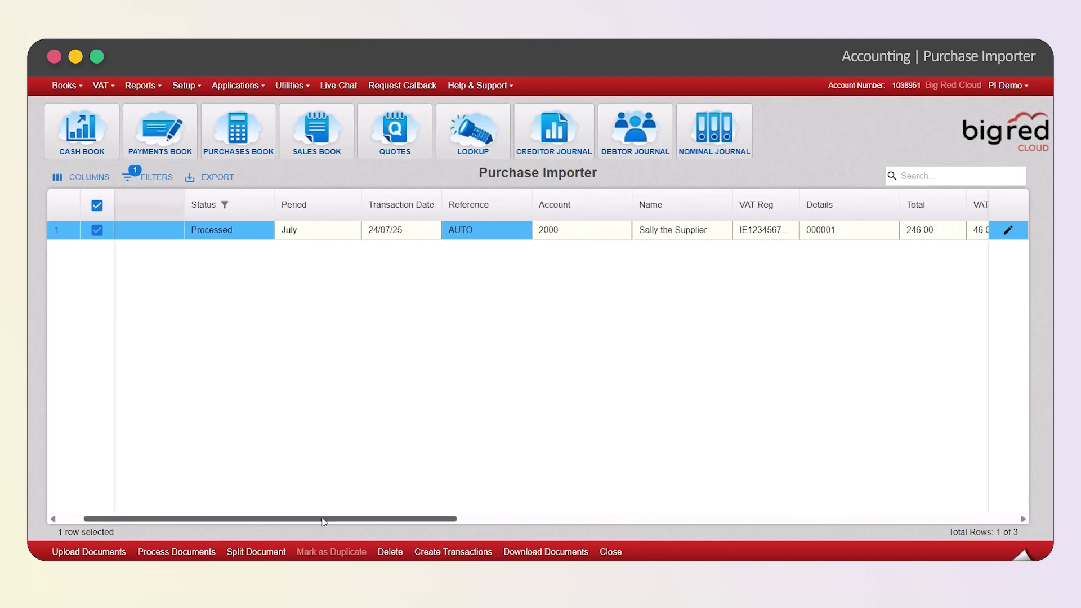
drag(324, 520, 261, 523)
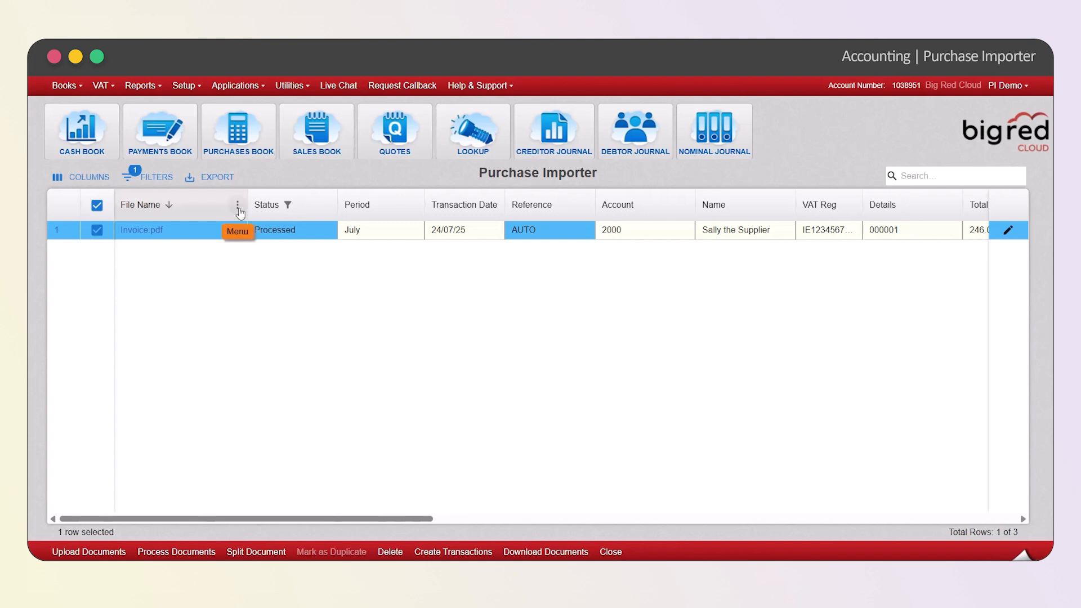
click(237, 206)
click(115, 321)
Bring the PFRS and PNFRS rate columns into view and preview Invoice.pdf beside them for comparison
drag(205, 519, 569, 546)
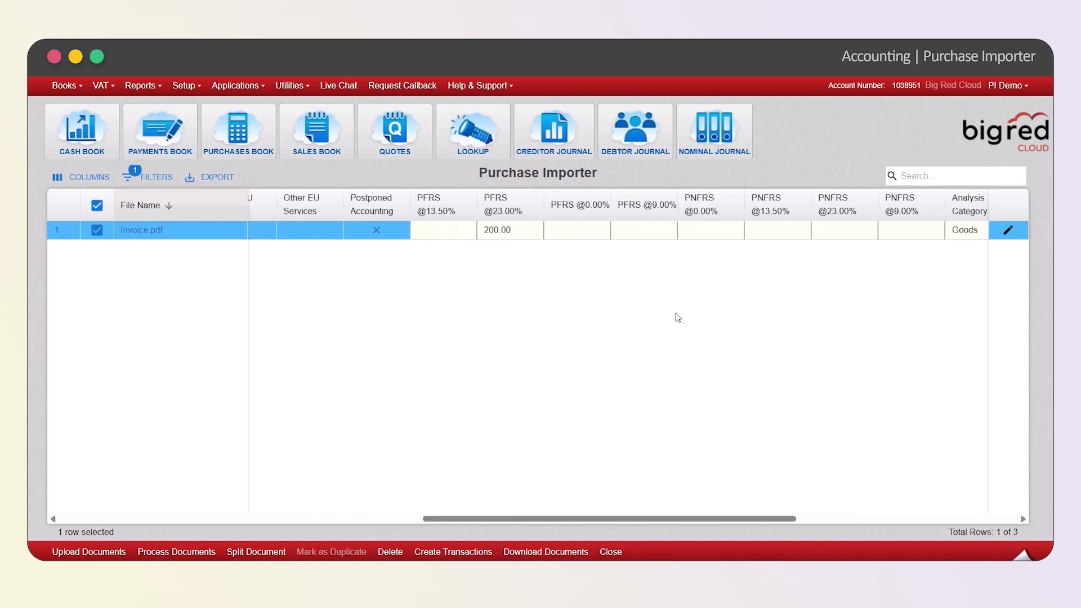
click(154, 233)
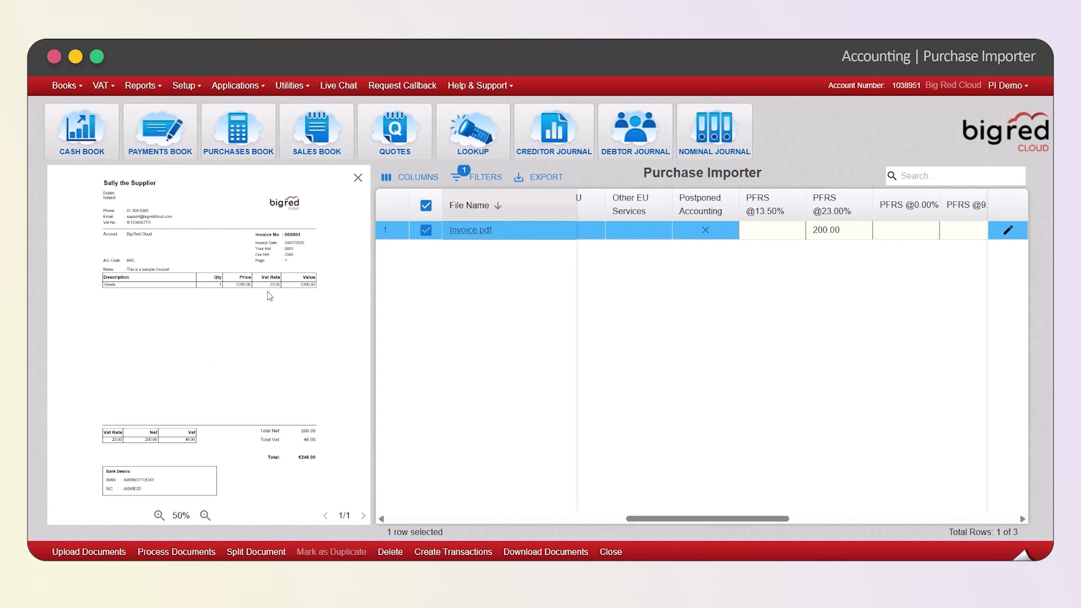
Close the invoice preview, check the row's main details, and create the purchase transaction from Invoice.pdf
click(358, 178)
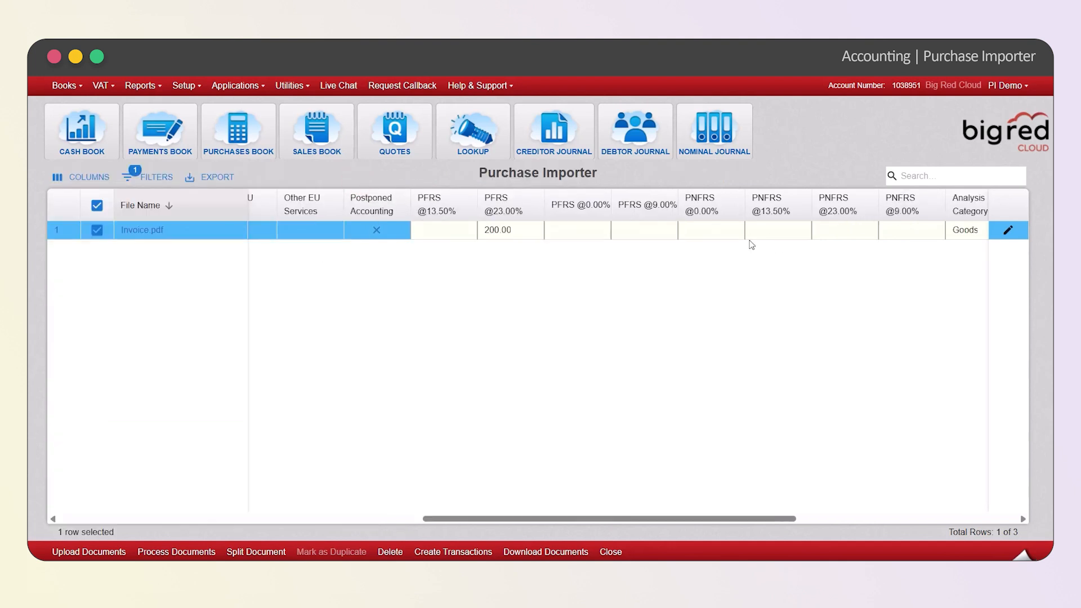
scroll(441, 258, left, 10)
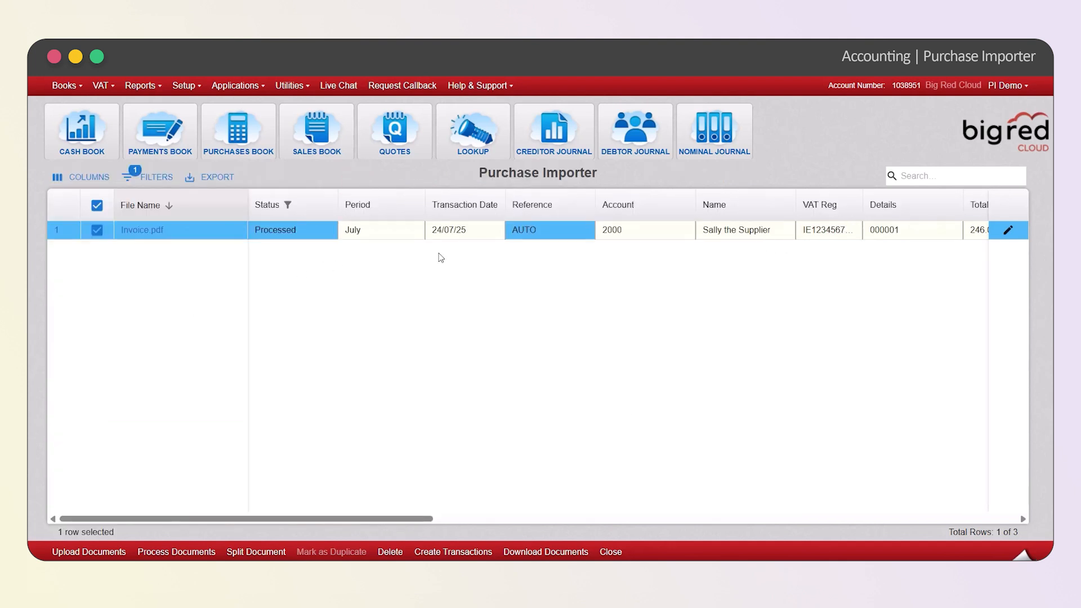
drag(300, 518, 285, 538)
click(456, 553)
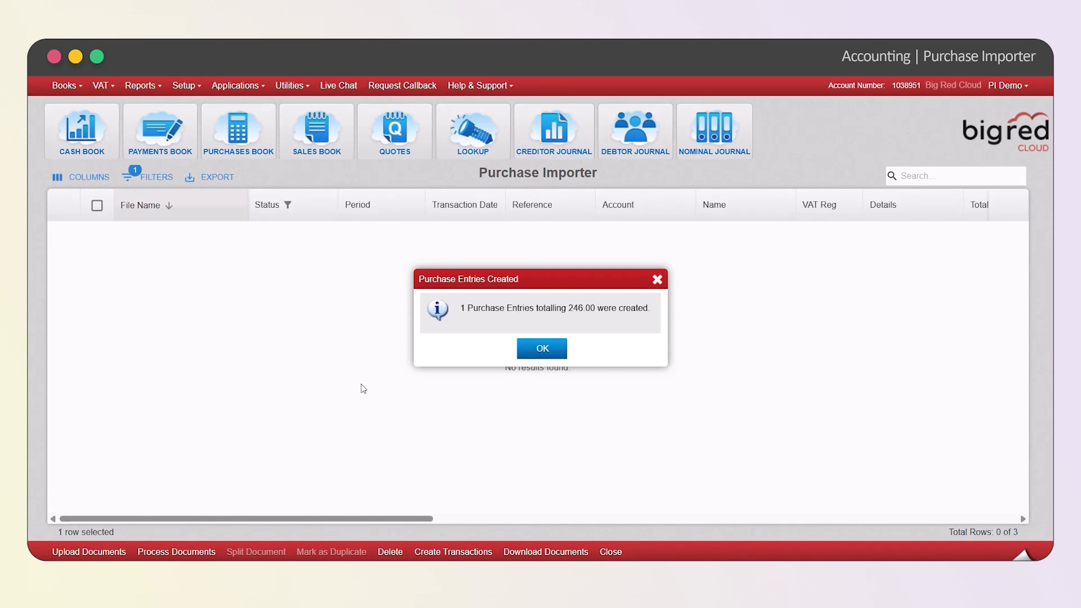
click(538, 348)
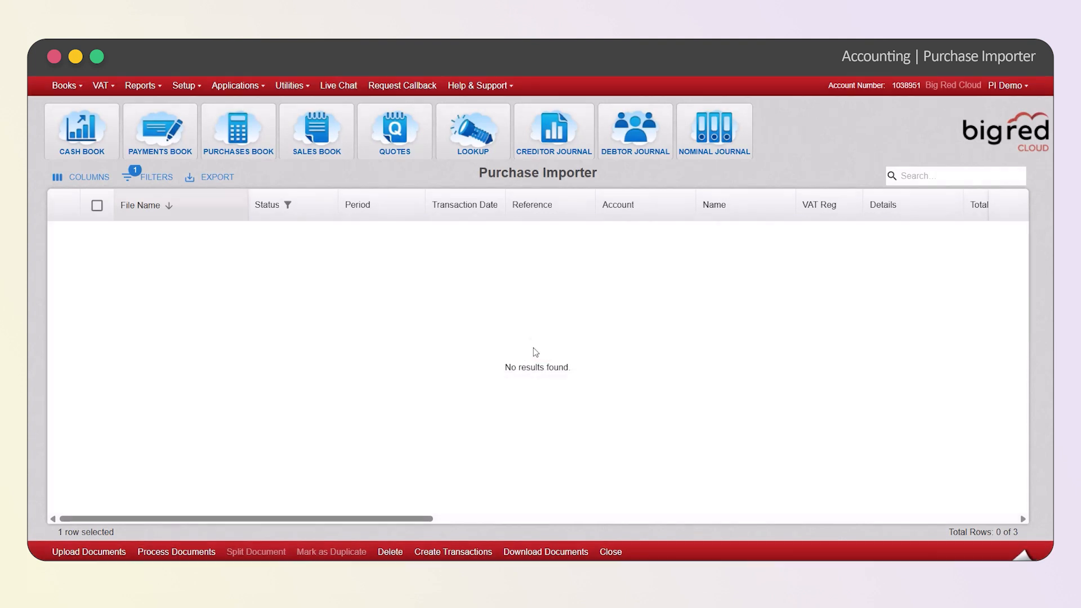
Open the Purchases Book, go through the July entries, and open the last one for viewing
click(248, 142)
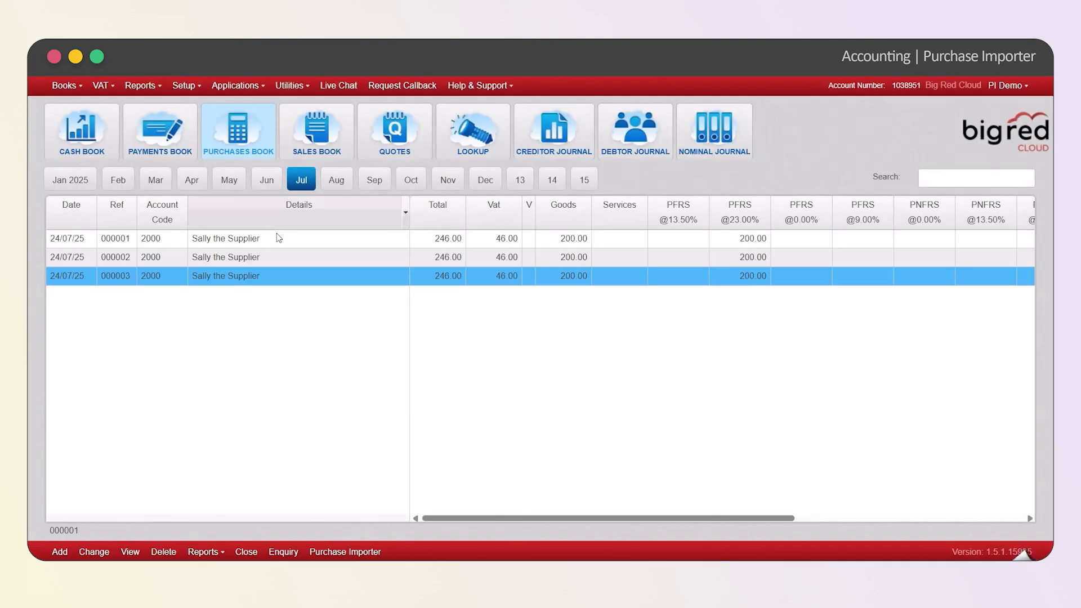
click(276, 238)
click(278, 257)
click(378, 274)
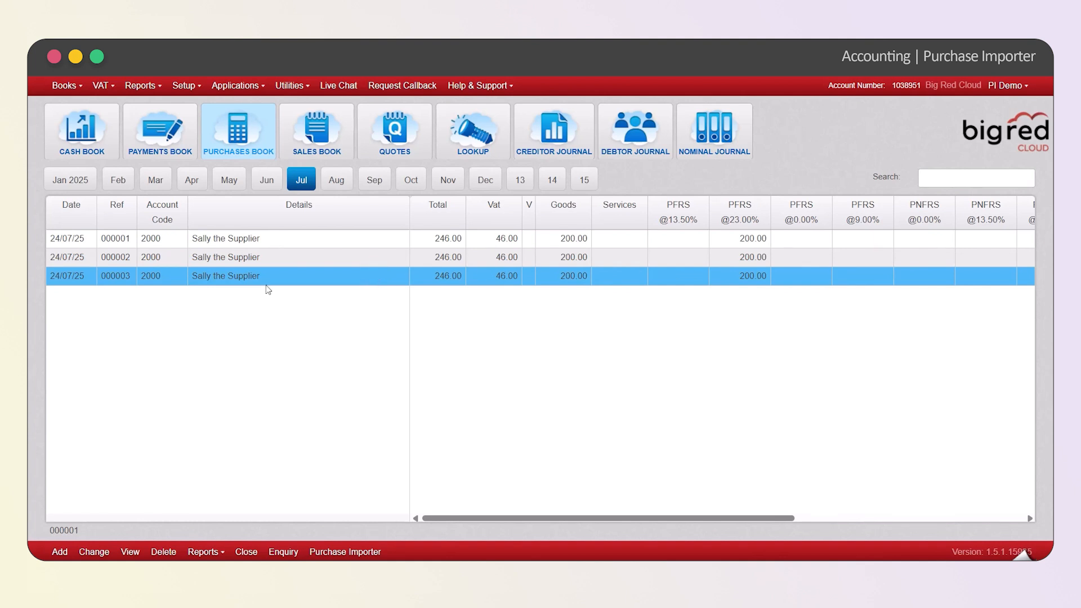
click(131, 551)
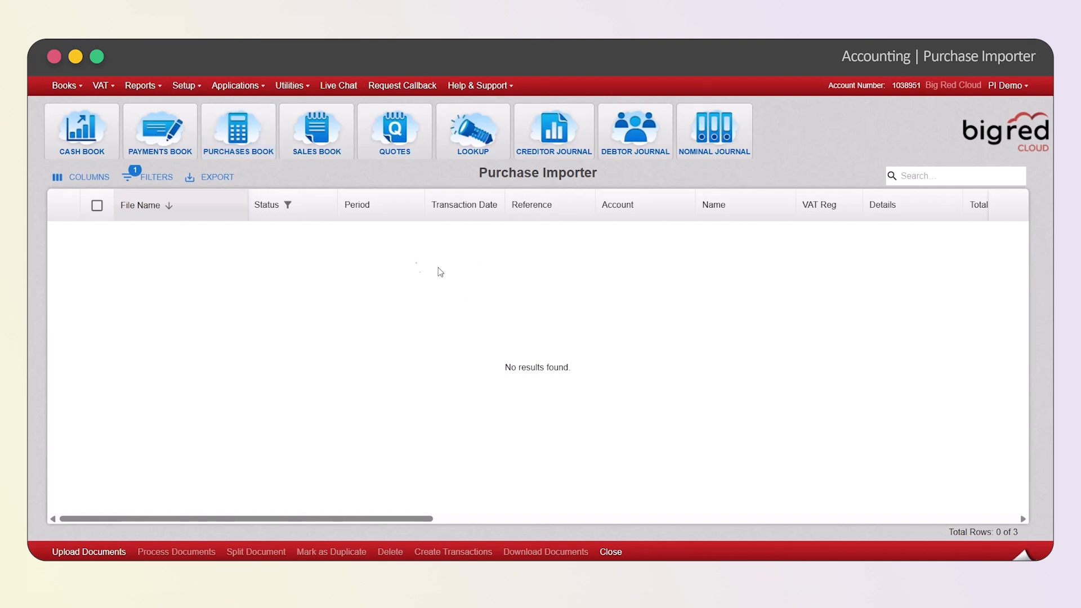
In the Purchase Importer setup, check the permitted address characters, then define and save the unique email address using the suggested company-name placeholder
click(186, 88)
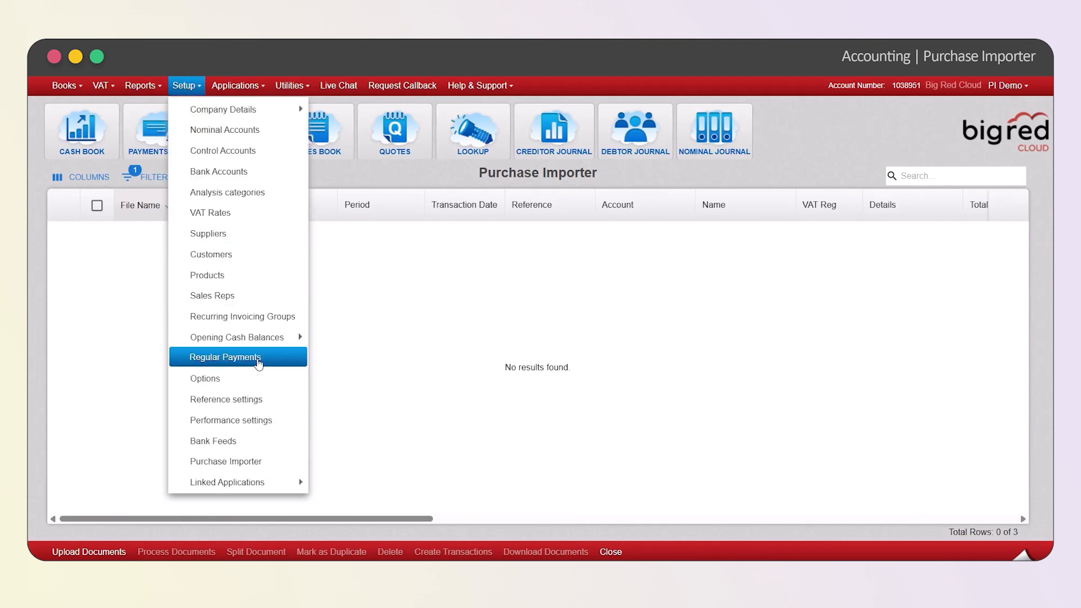
click(272, 461)
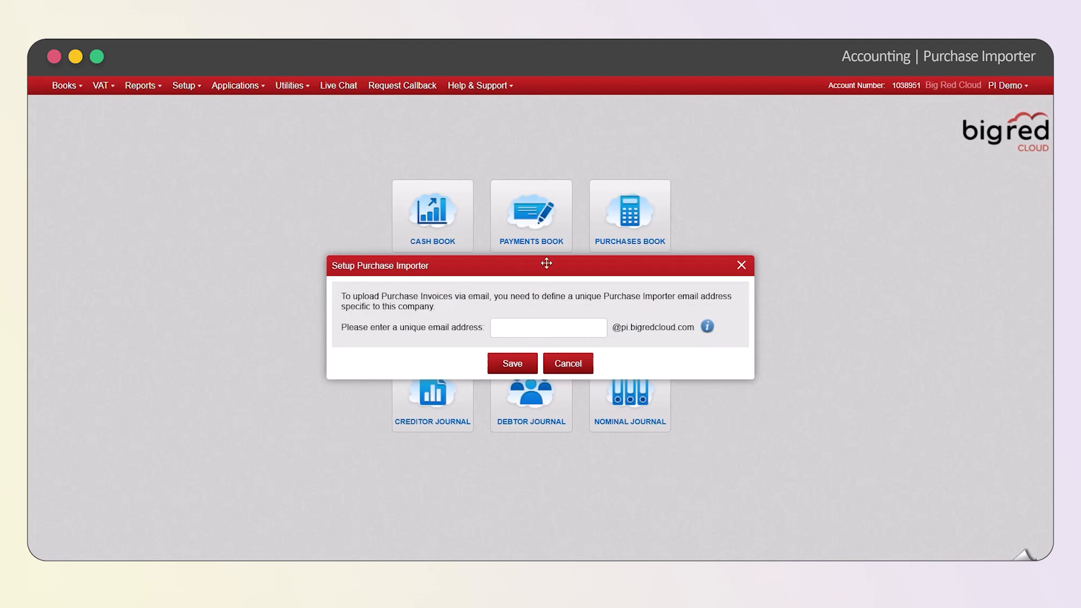
click(601, 327)
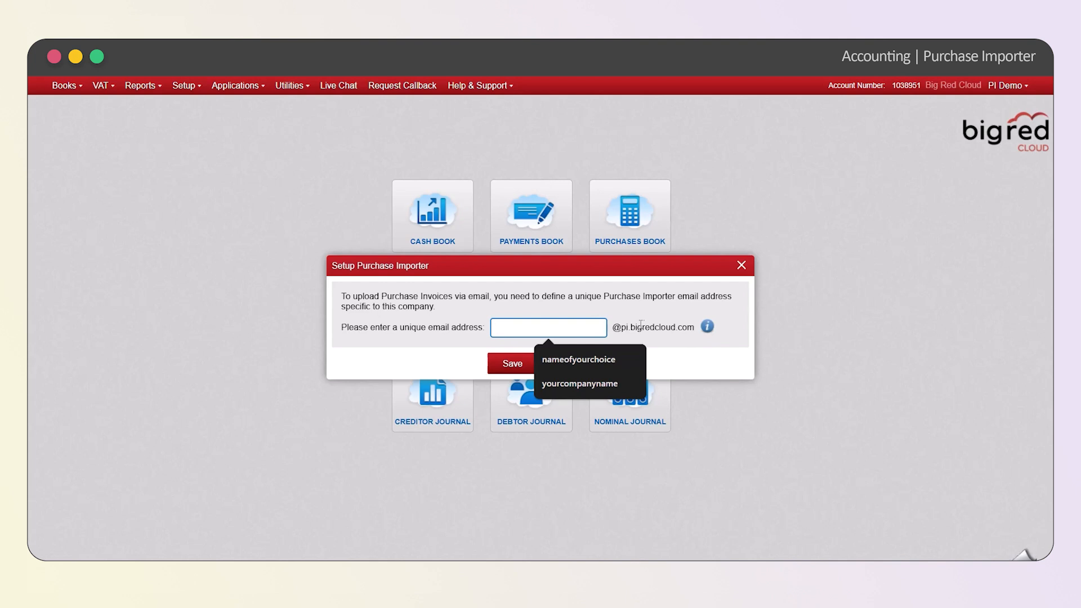
drag(615, 329, 692, 328)
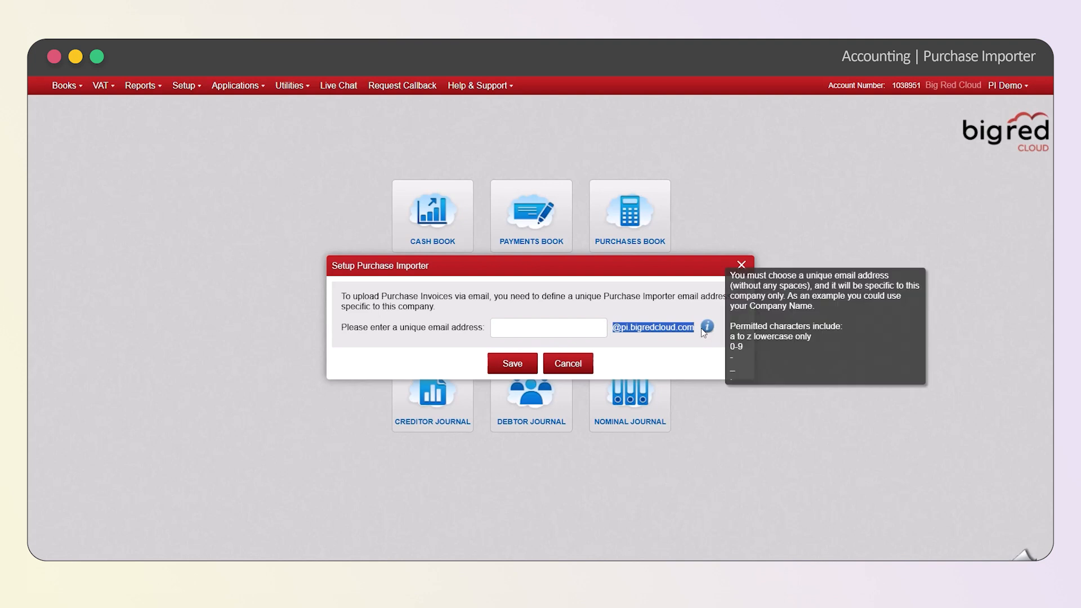
click(678, 345)
click(598, 329)
click(583, 386)
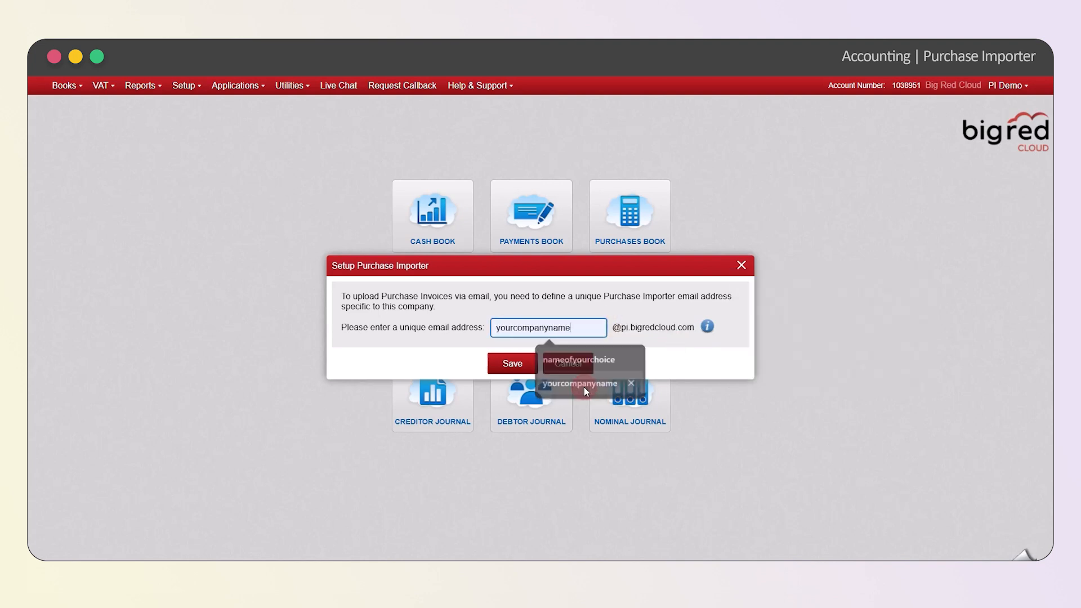
click(523, 366)
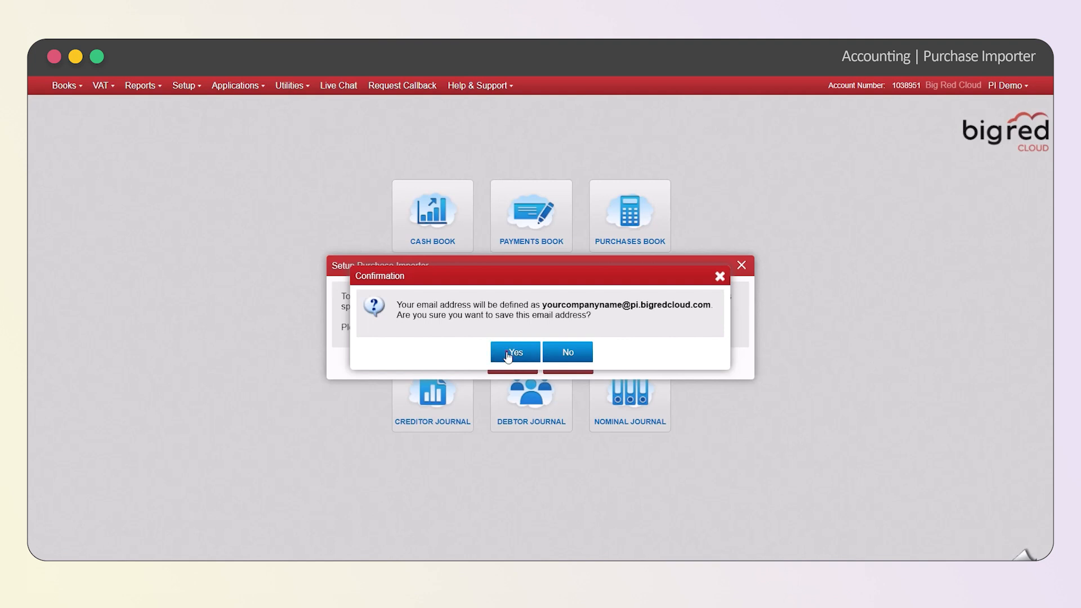
click(510, 355)
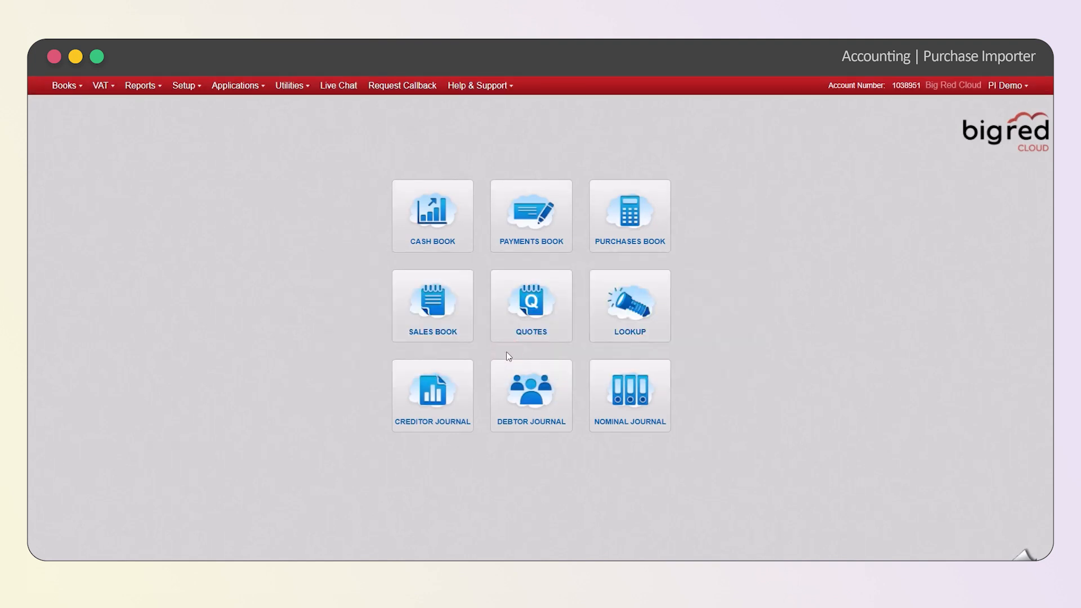